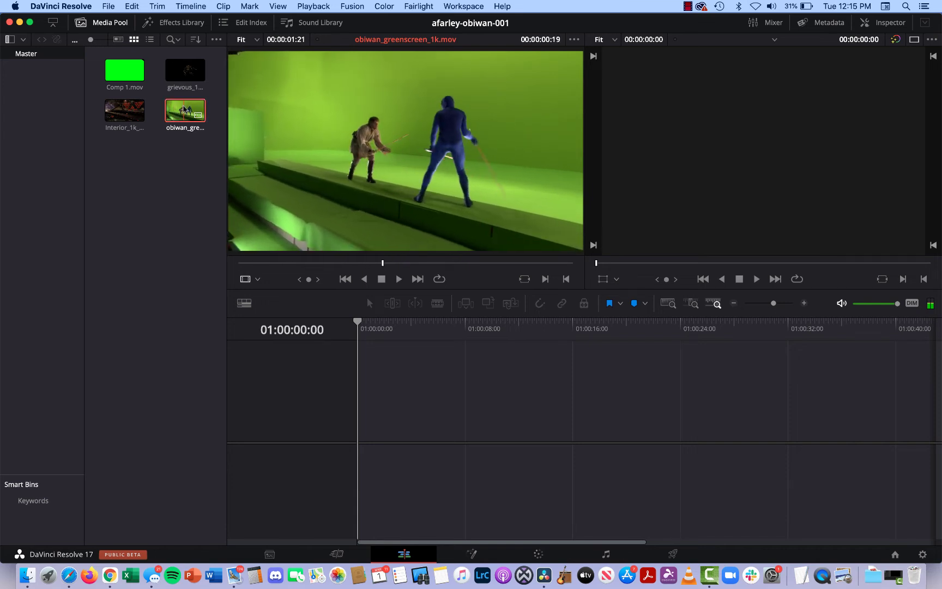
Place obiwan_greenscreen_1k.mov at the start of a new timeline and move the playhead to 01:00:01:10
drag(185, 109, 364, 442)
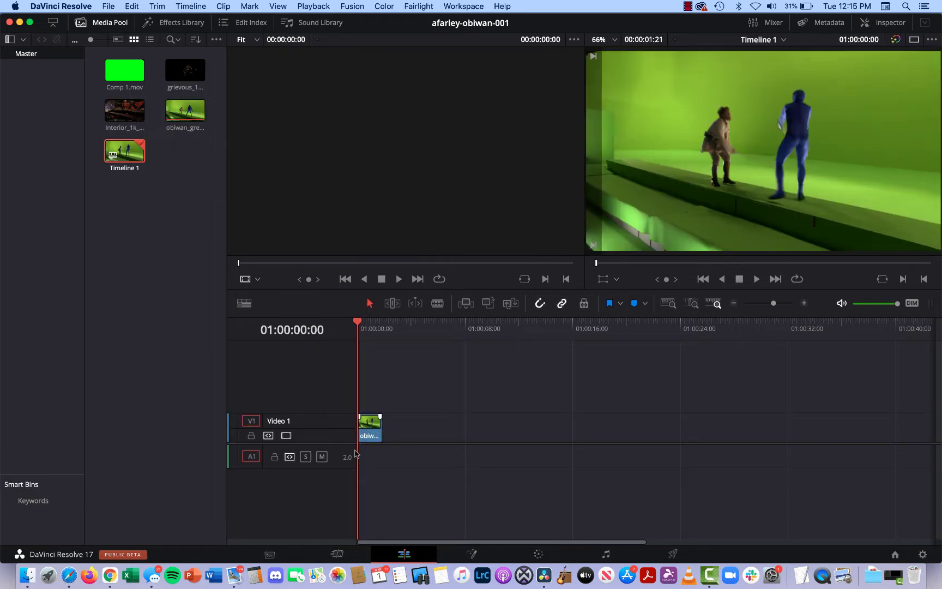
key(super+equal)
key(super+equal)
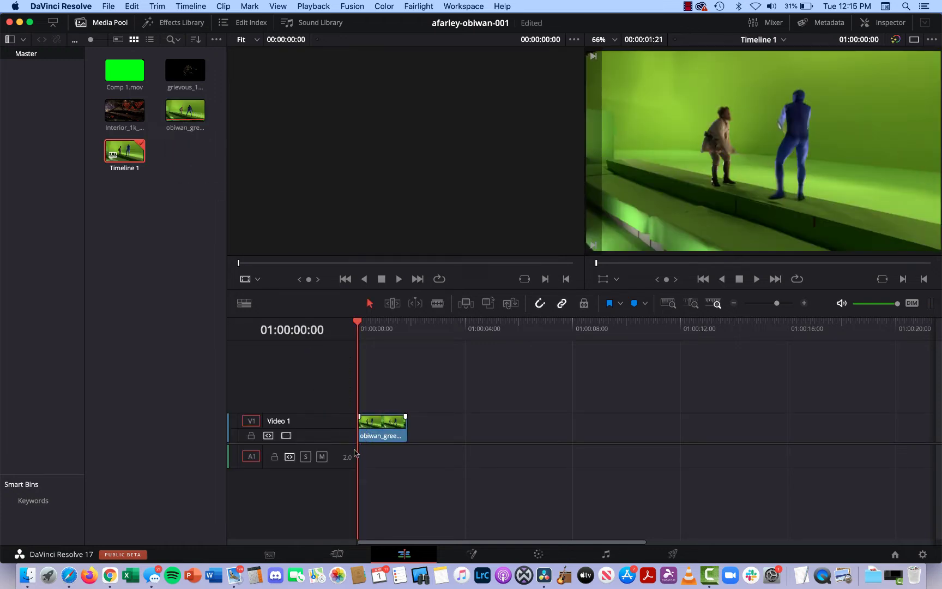
key(super+equal)
key(super+equal)
key(super+equal)
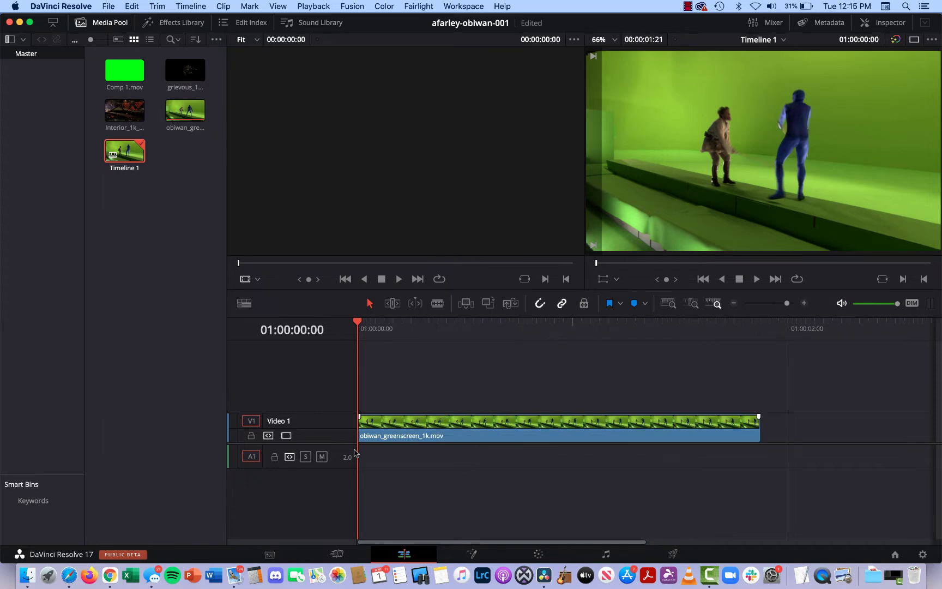
key(super+minus)
key(super+minus)
key(super+minus)
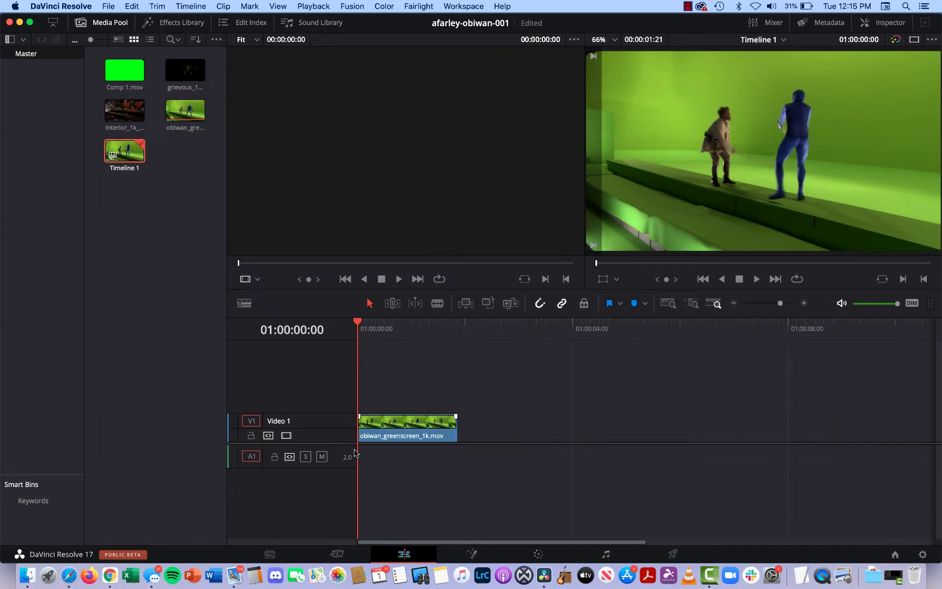
key(super+equal)
key(super+equal)
key(super+equal)
key(super+minus)
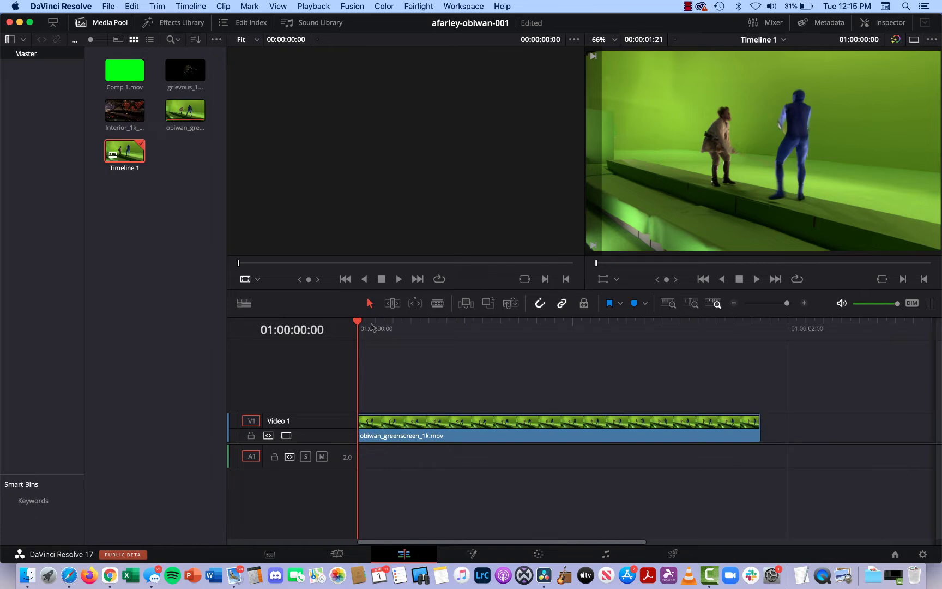
drag(361, 325, 663, 347)
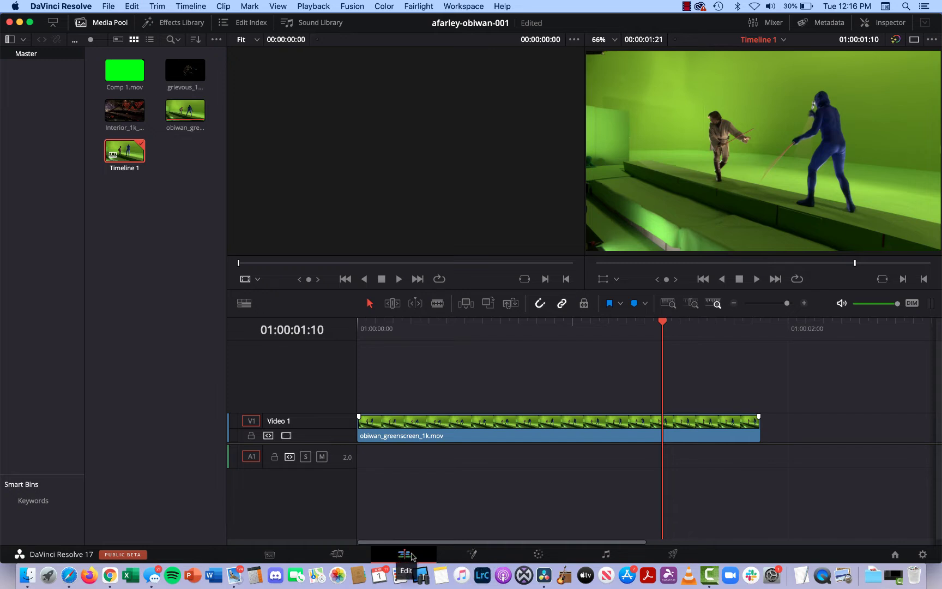
Open the green screen clip on the Fusion page and adjust the spacing of the MediaIn1 and MediaOut1 nodes
click(472, 555)
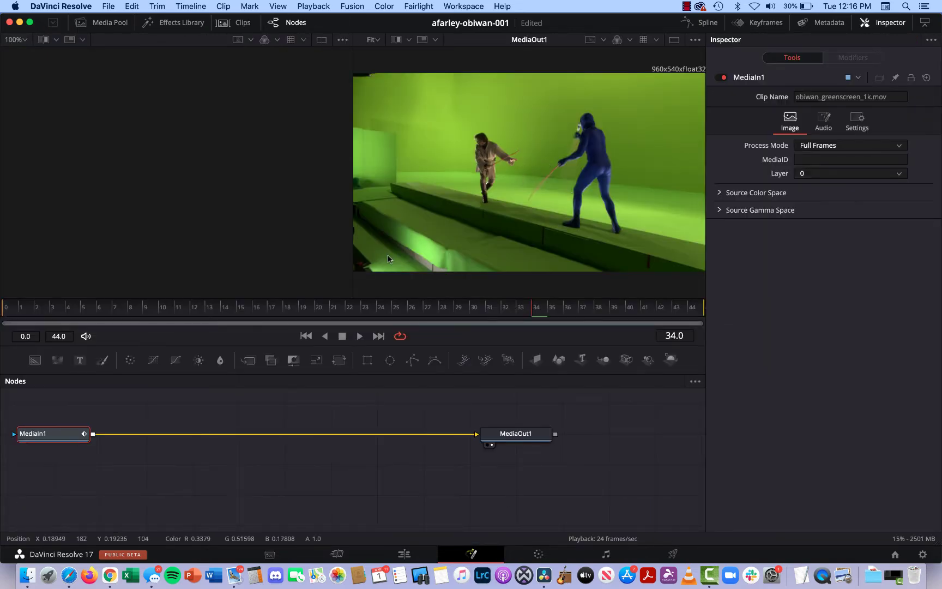
mouse_move(513, 436)
mouse_down()
mouse_move(541, 438)
mouse_move(529, 438)
mouse_up()
drag(50, 437, 52, 436)
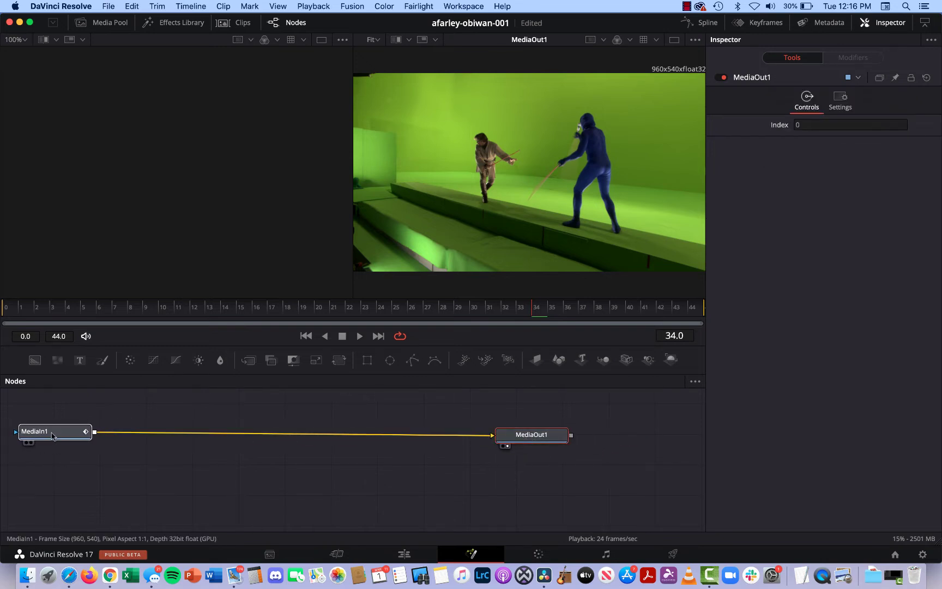
drag(537, 439, 541, 438)
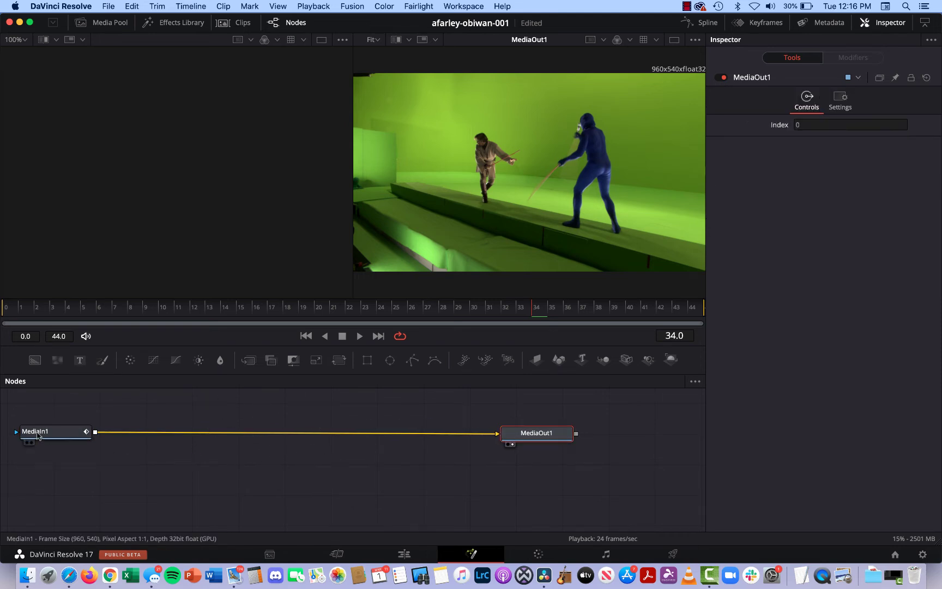
mouse_move(38, 435)
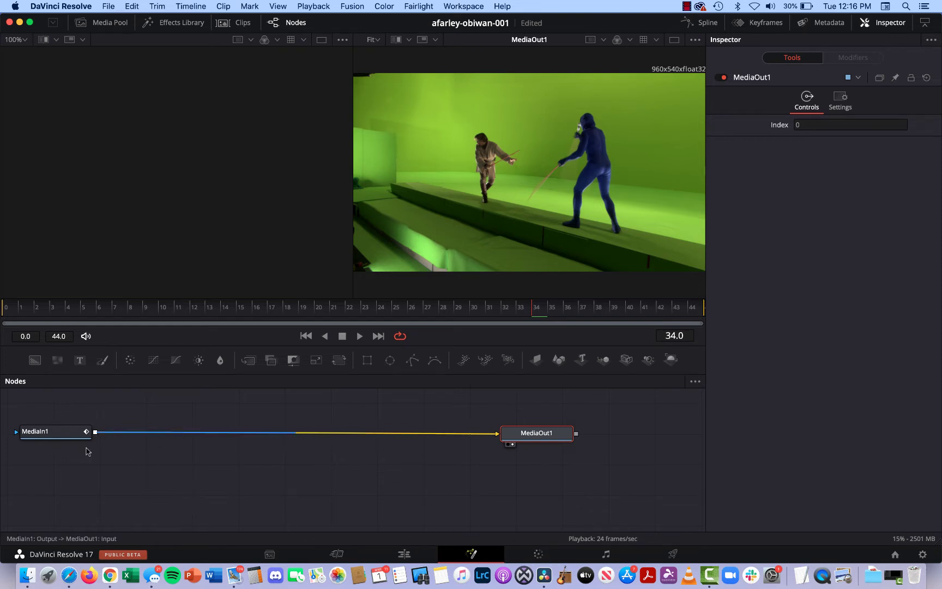
drag(56, 435, 63, 434)
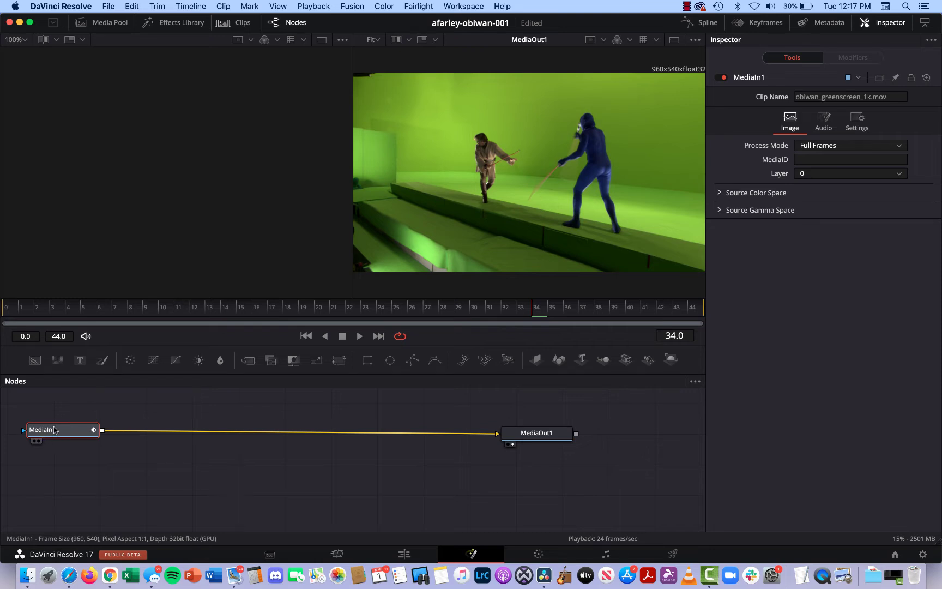
mouse_move(54, 430)
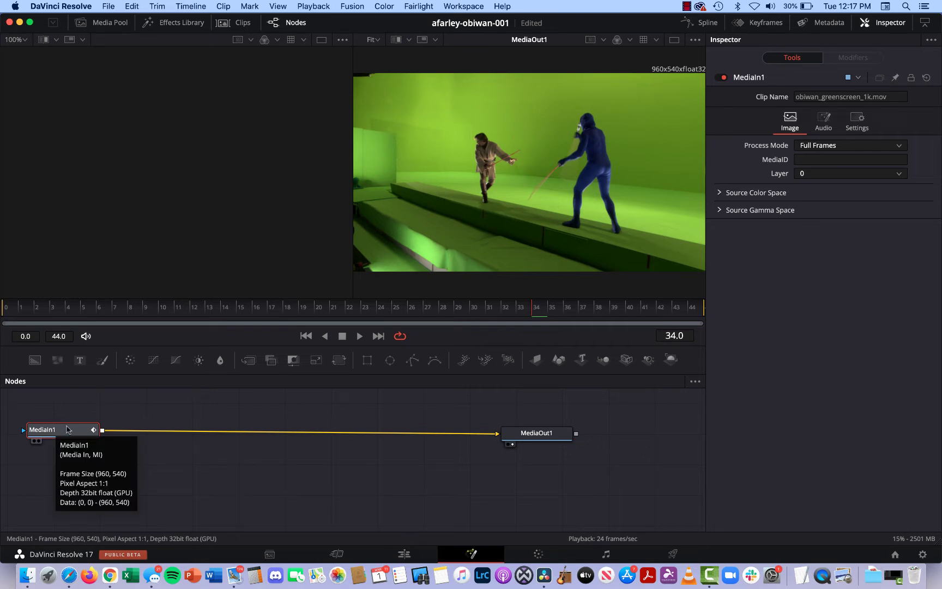
key(shift+space)
text(Glow)
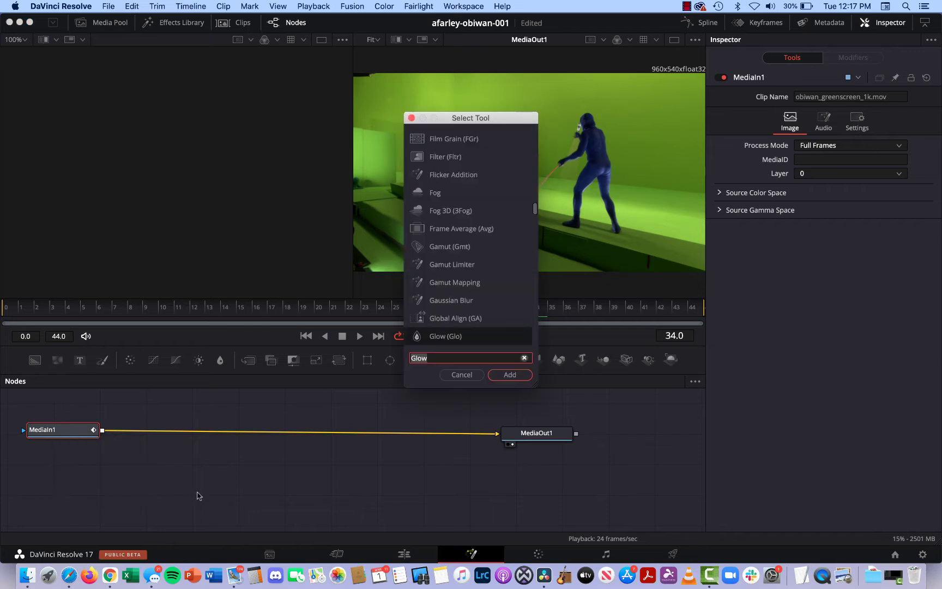
drag(509, 120, 517, 127)
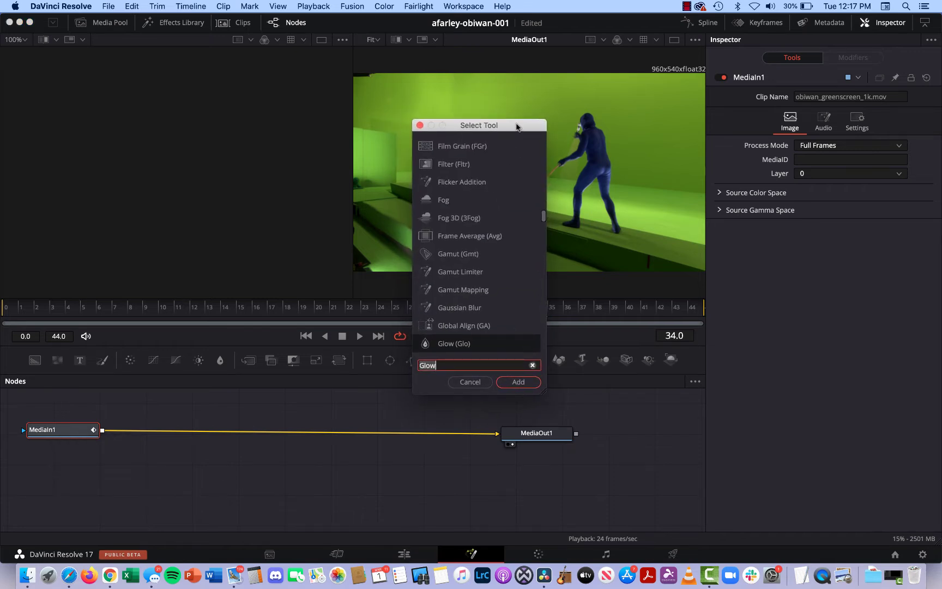
click(420, 125)
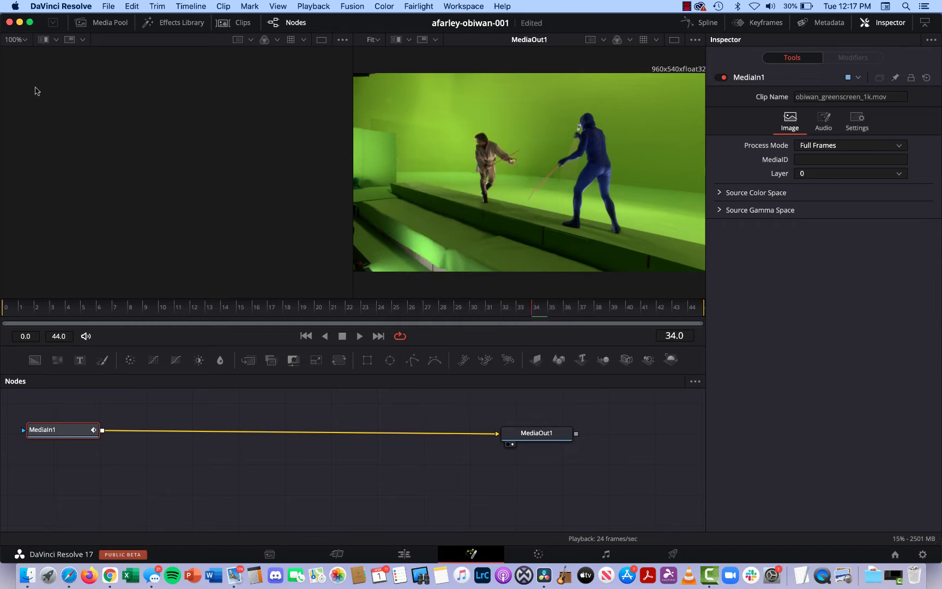
Look through the Matte keying tools in the Effects Library, including Delta Keyer, and close the library
click(172, 24)
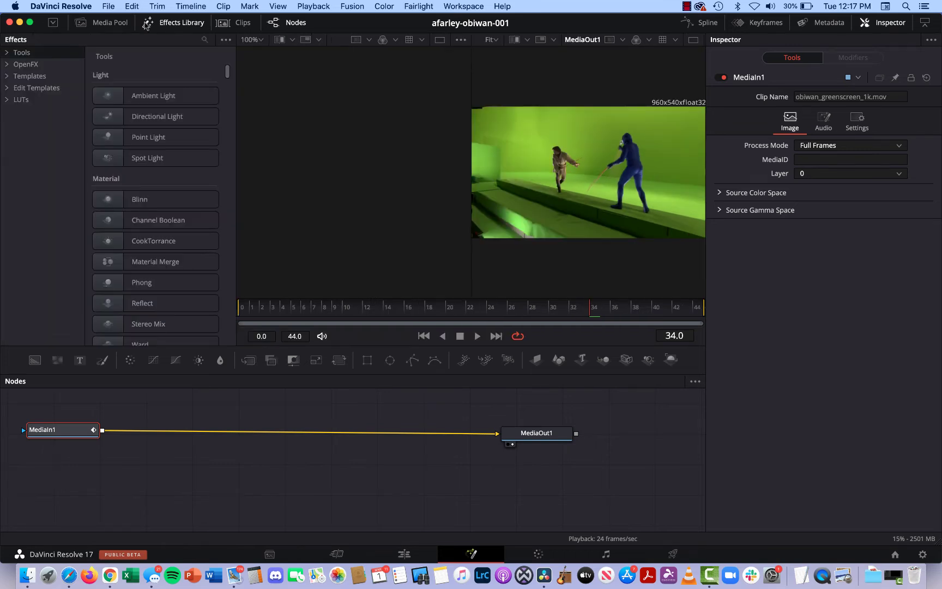
click(7, 52)
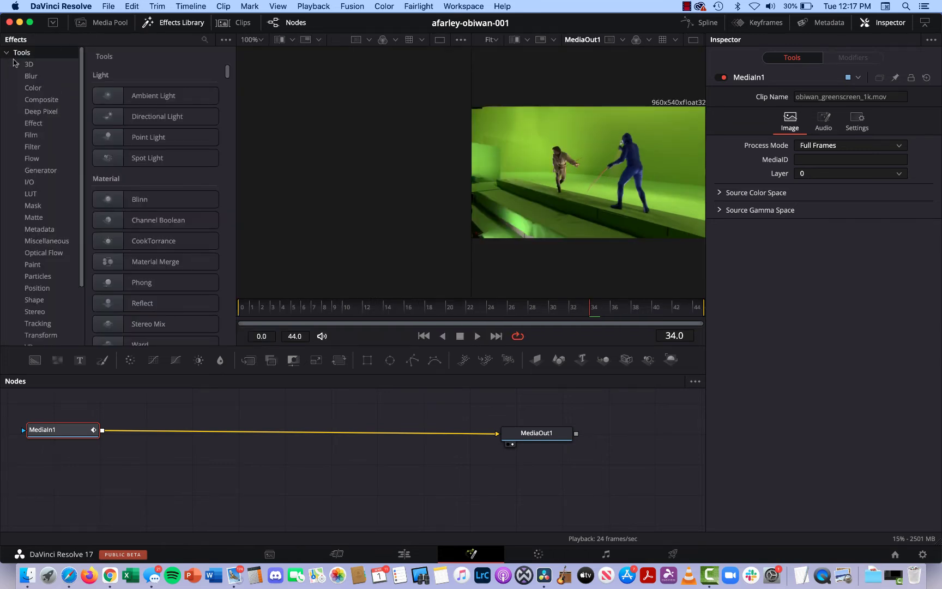
click(33, 217)
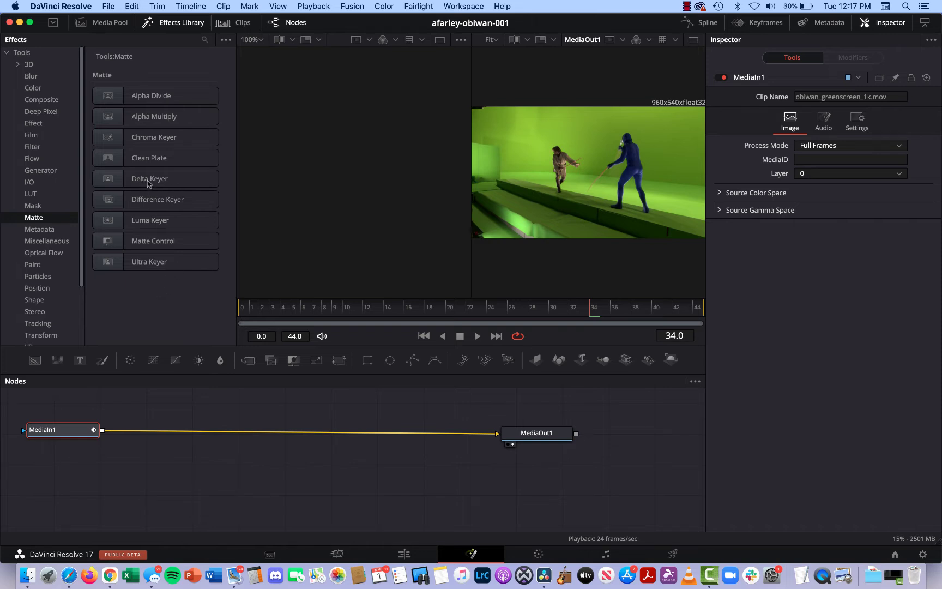
click(7, 53)
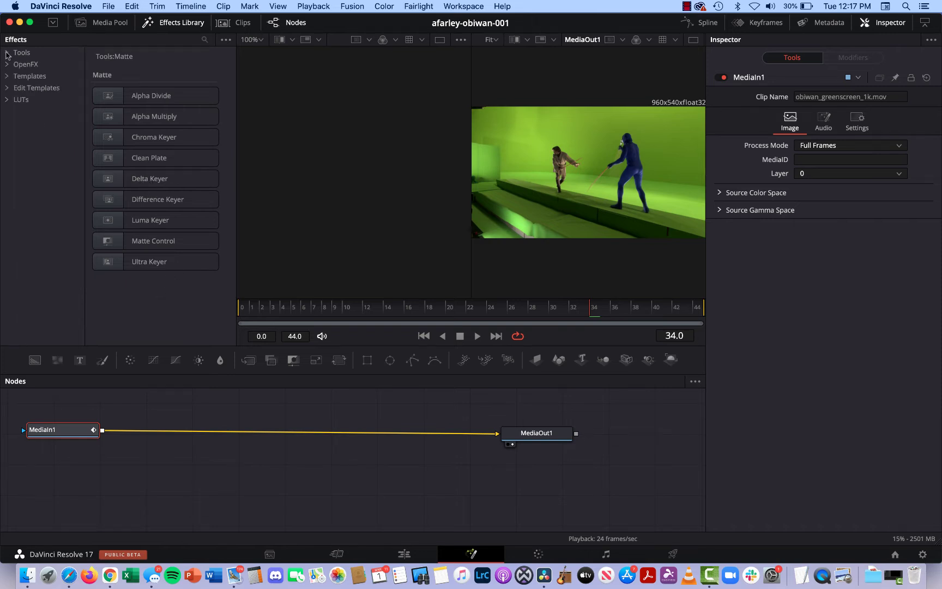
click(161, 24)
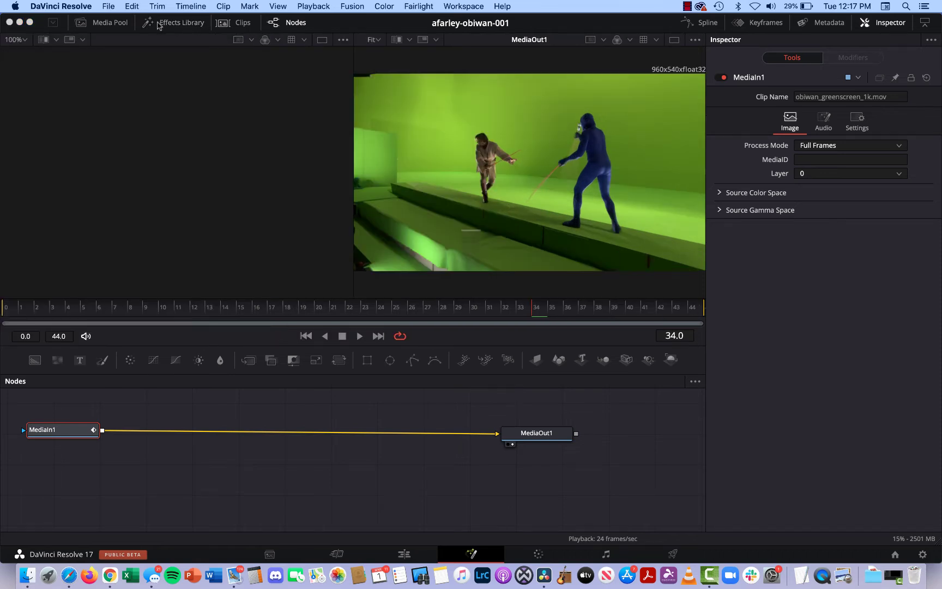
Search the tools for "key" and add a Delta Keyer node directly after MediaIn1
key(shift+space)
text(Glow)
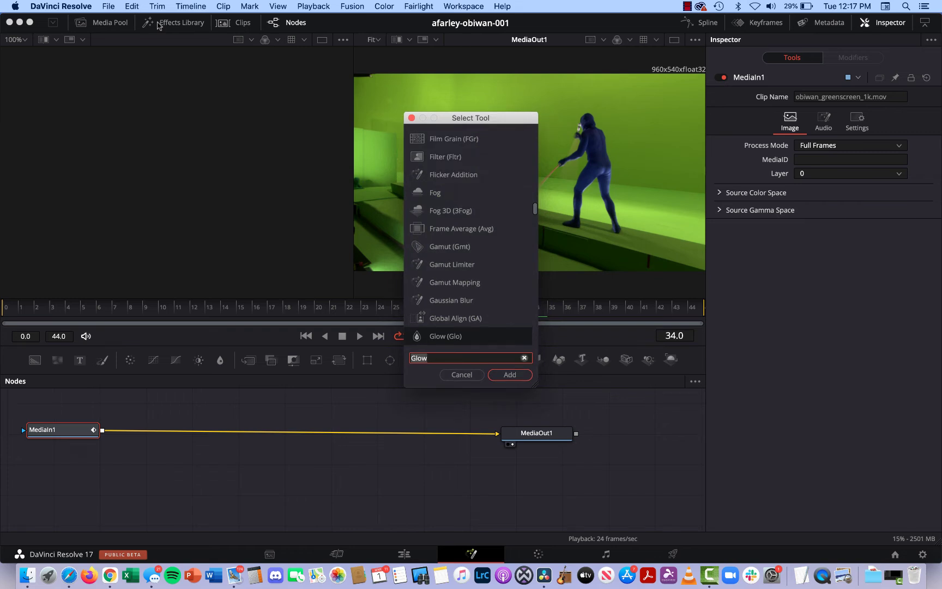
key(BackSpace)
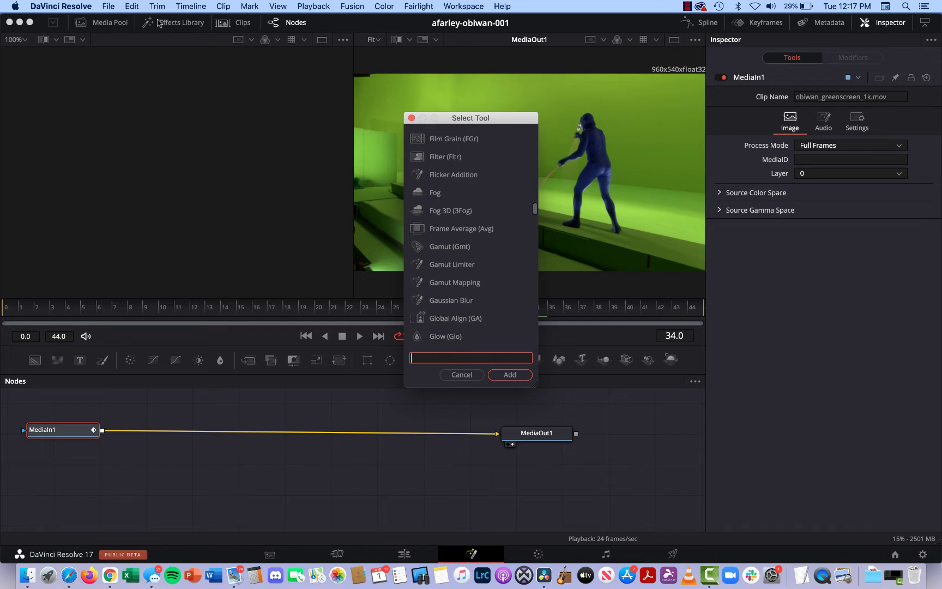
text(key)
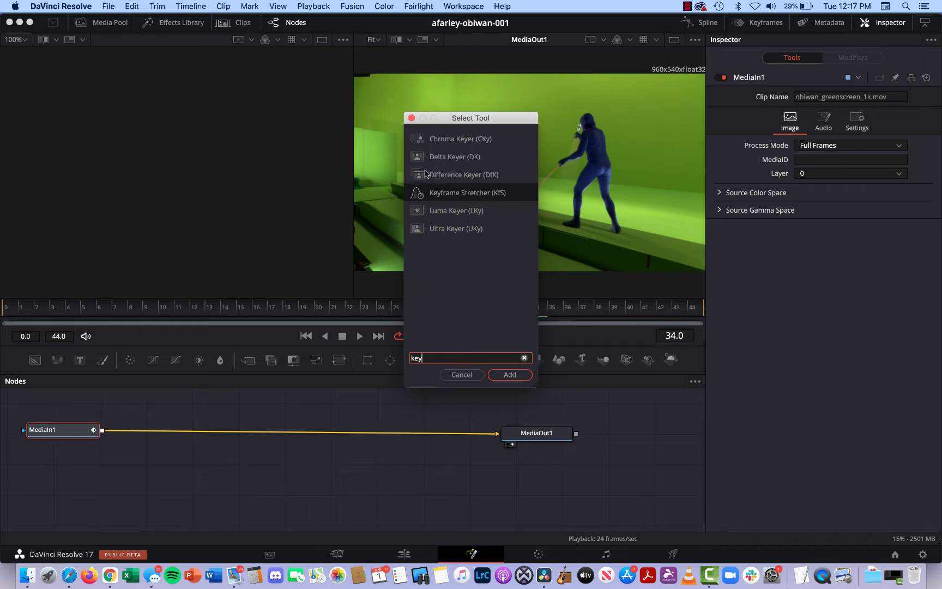
click(442, 158)
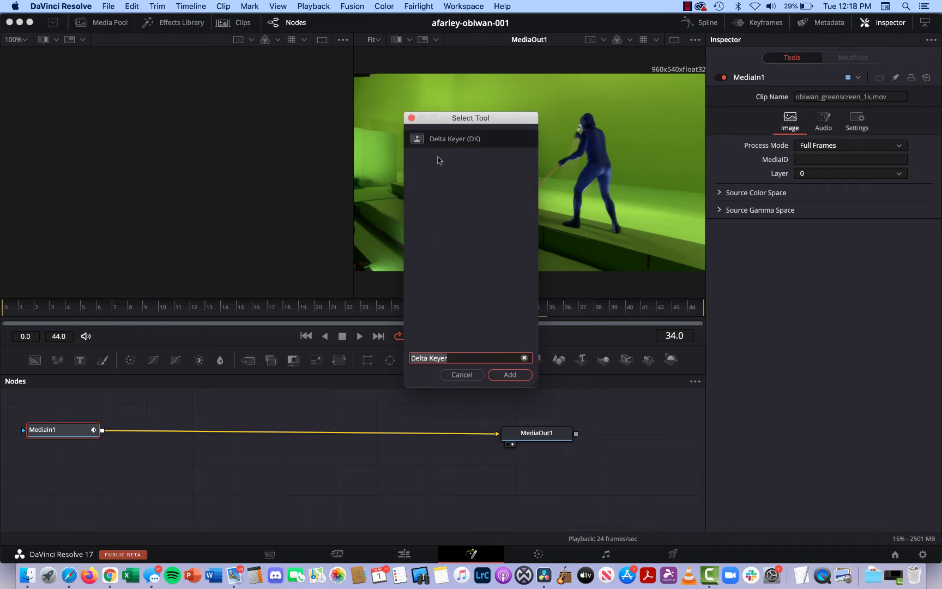
click(509, 375)
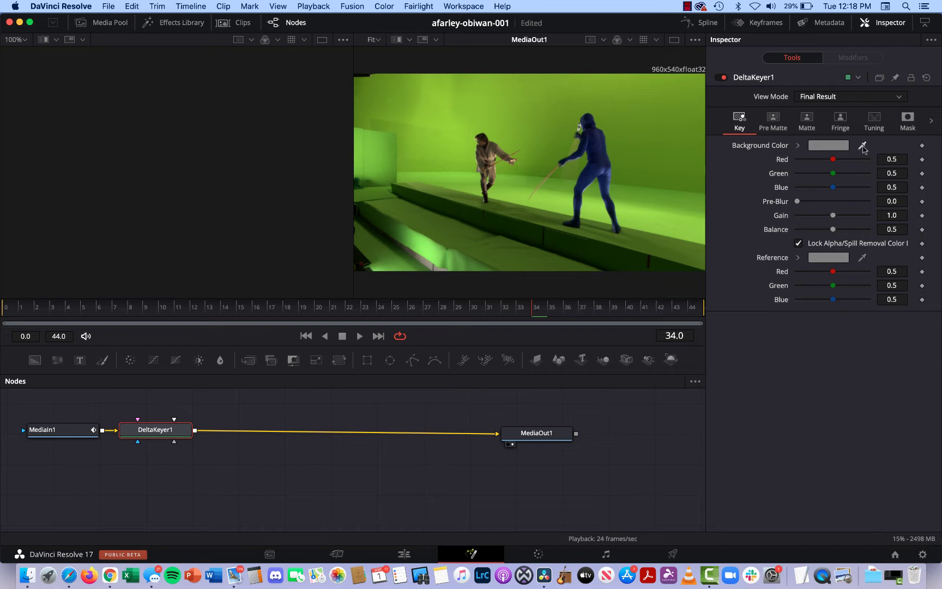
Try sampling the green backdrop and the blue suit as the Delta Keyer's background color
drag(861, 149, 519, 185)
drag(520, 185, 526, 188)
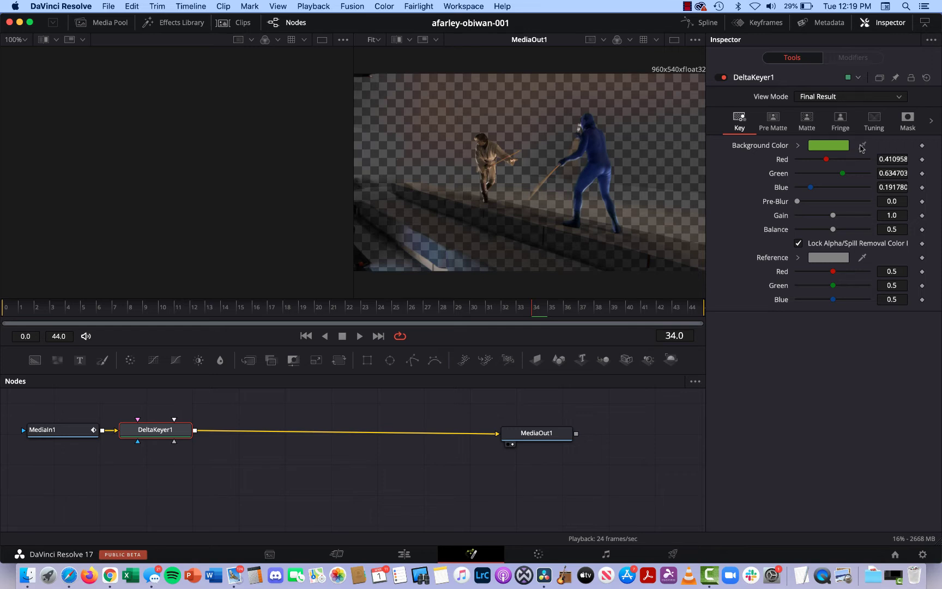
drag(862, 149, 600, 141)
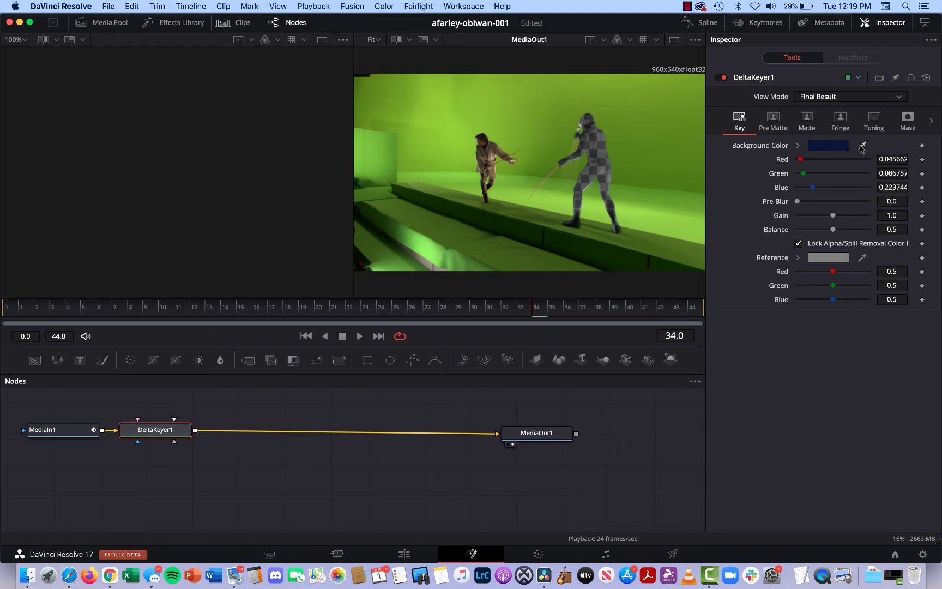
Sample the green backdrop between the fighters as the Delta Keyer's background color and set its Gain to 1.37
drag(863, 148, 525, 181)
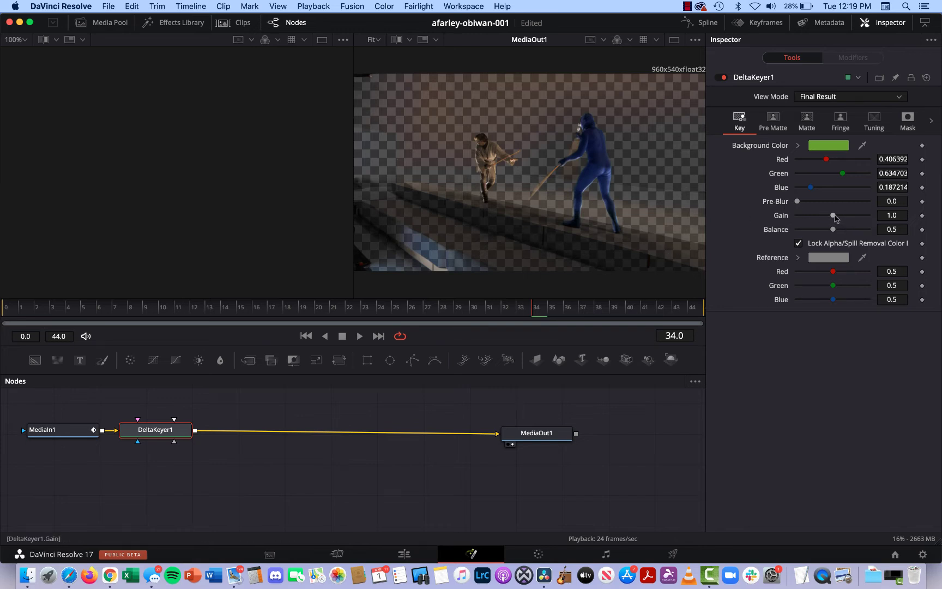
drag(834, 217, 846, 217)
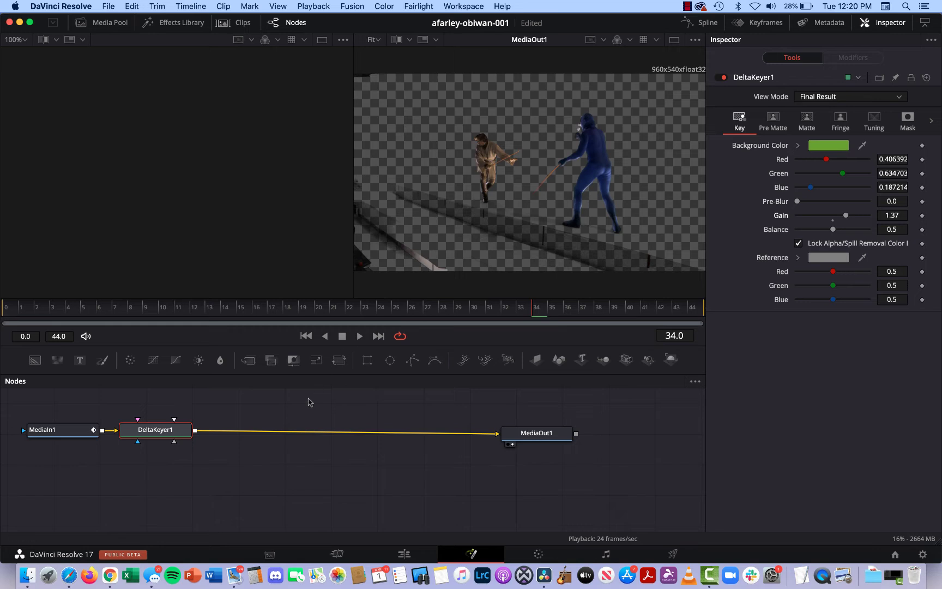
Return to the Edit page, move the keyed obiwan_greenscreen_1k.mov clip up to Video 2, and save the project
click(404, 554)
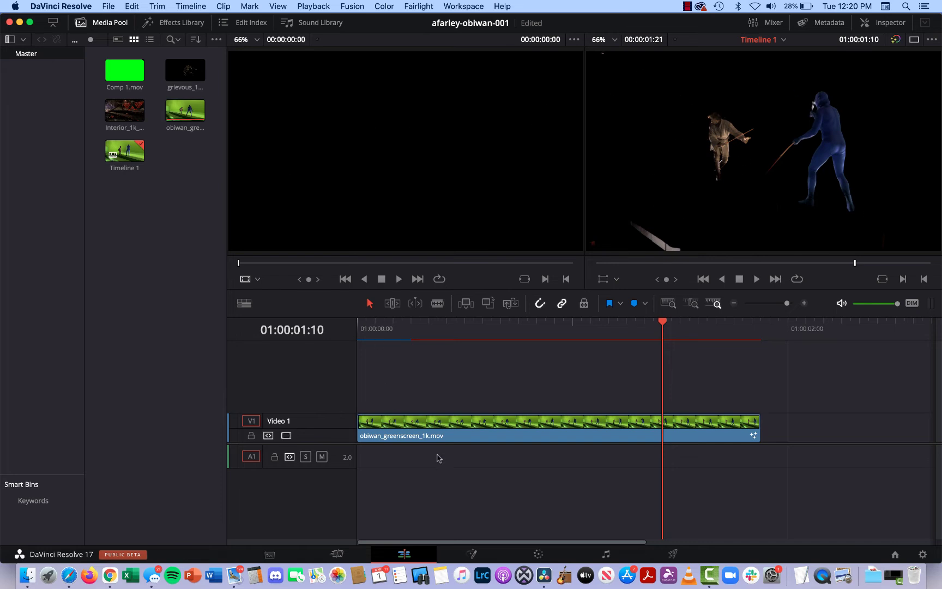
drag(463, 437, 464, 410)
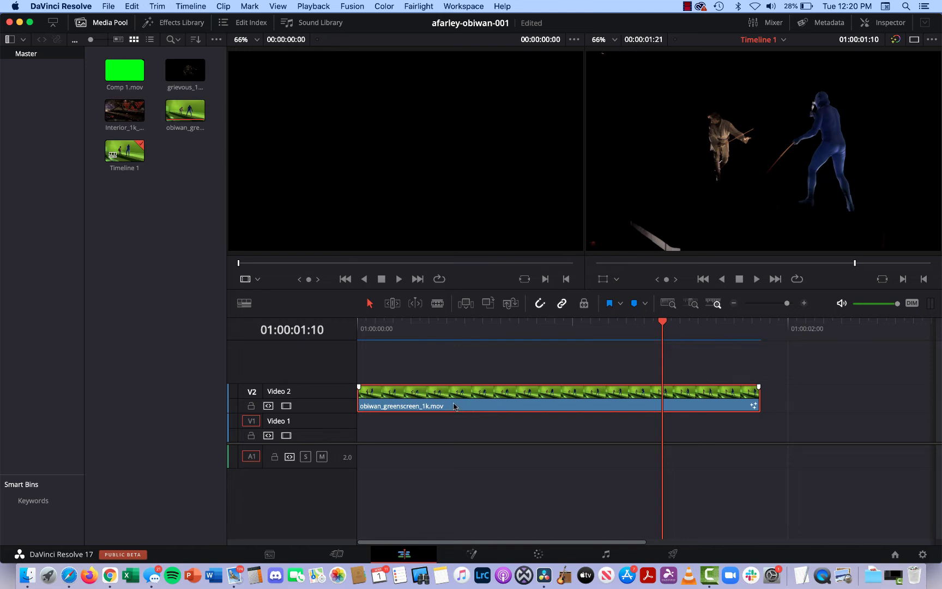
key(super+s)
Place Interior_1k_pcomp2.mov on Video 1 beneath the keyed clip and scrub back to the timeline start to check the composite
click(116, 113)
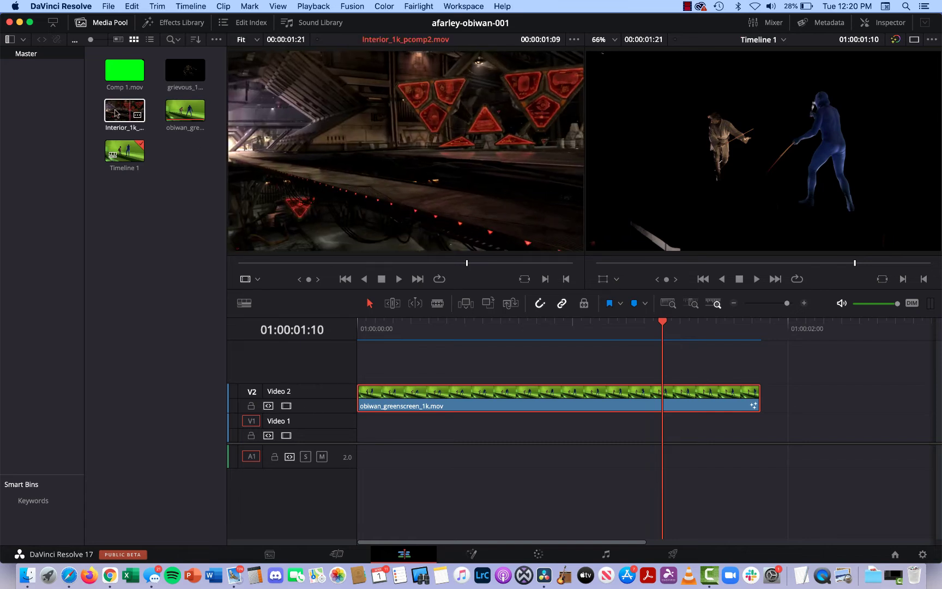
drag(116, 114, 366, 435)
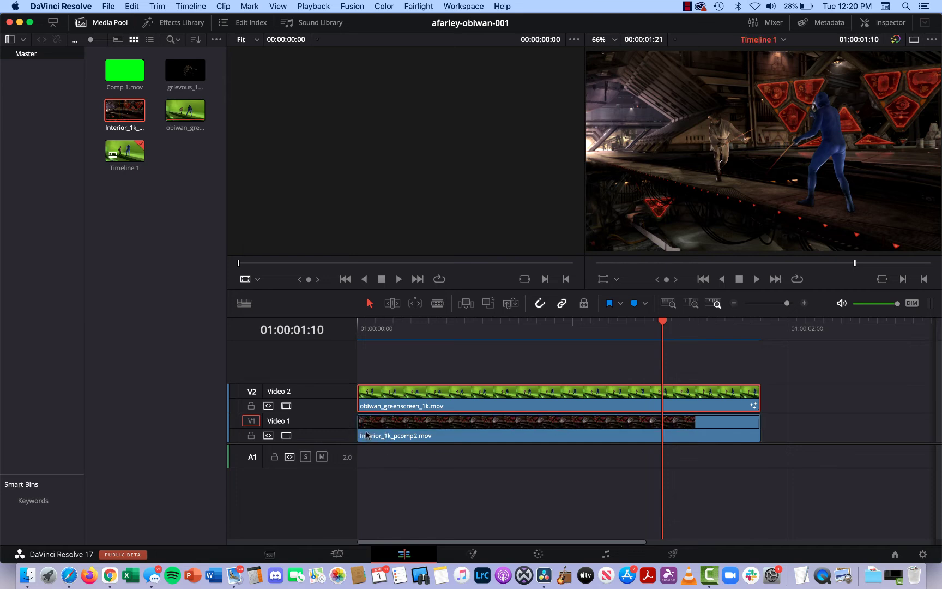
drag(664, 321, 474, 322)
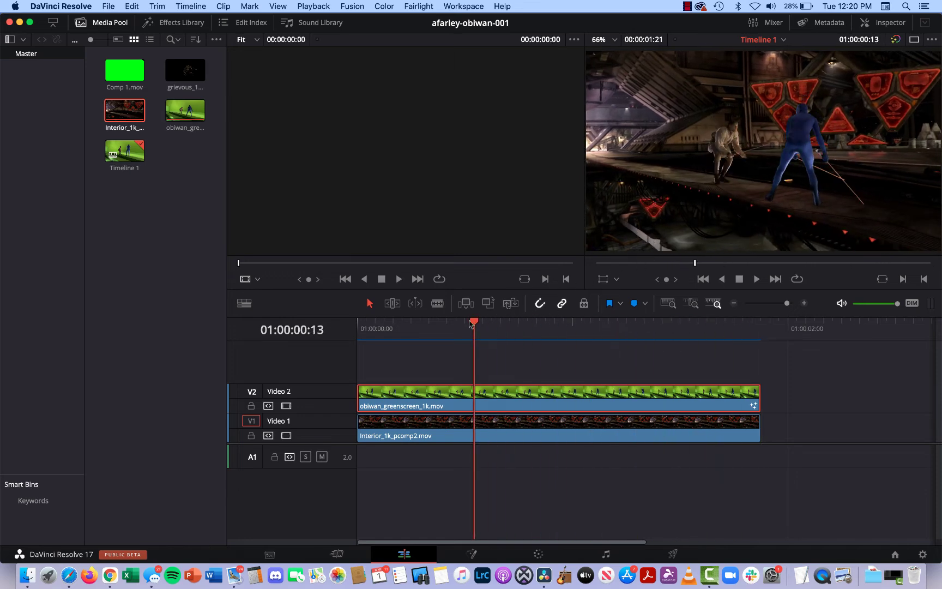
drag(474, 324, 360, 327)
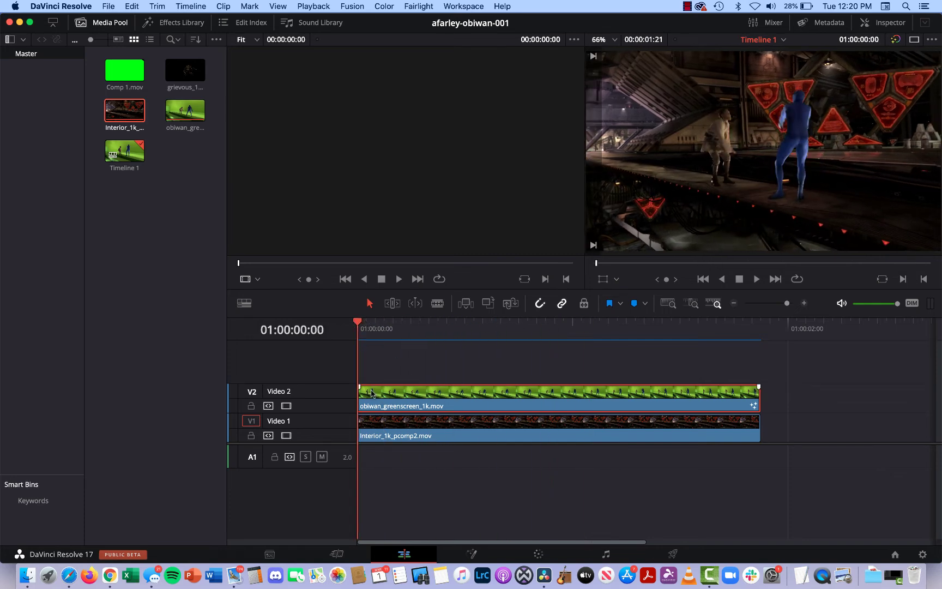
Open the obiwan_greenscreen_1k.mov clip from Video 2 on the Fusion page and space out its MediaIn1 and DeltaKeyer1 nodes
click(428, 428)
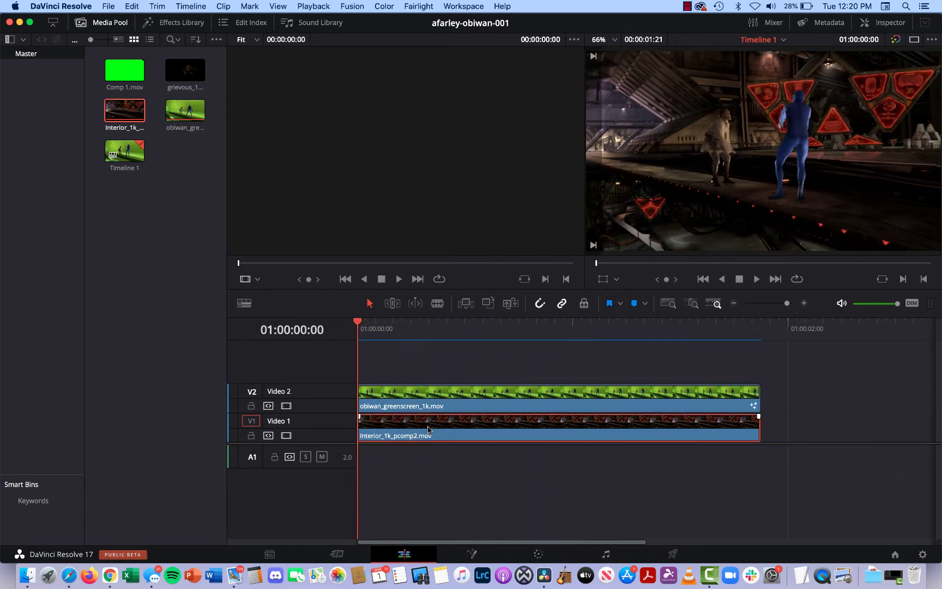
click(431, 406)
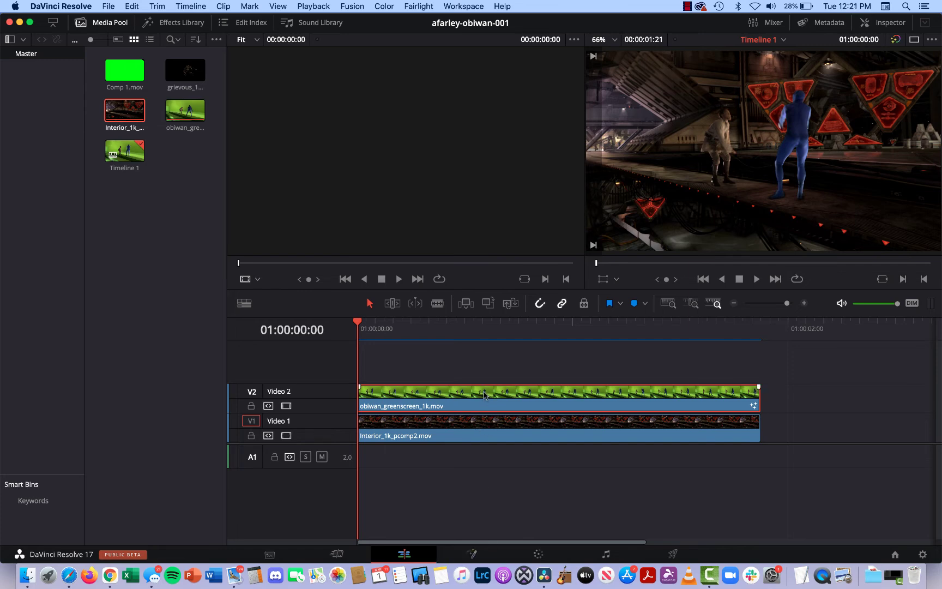
click(474, 555)
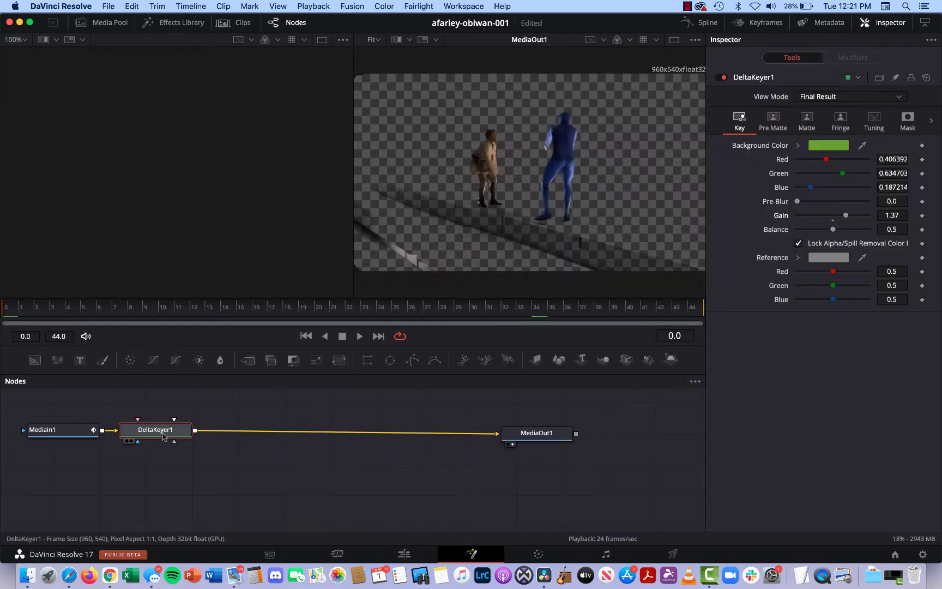
drag(178, 437, 231, 441)
drag(67, 436, 74, 441)
click(74, 441)
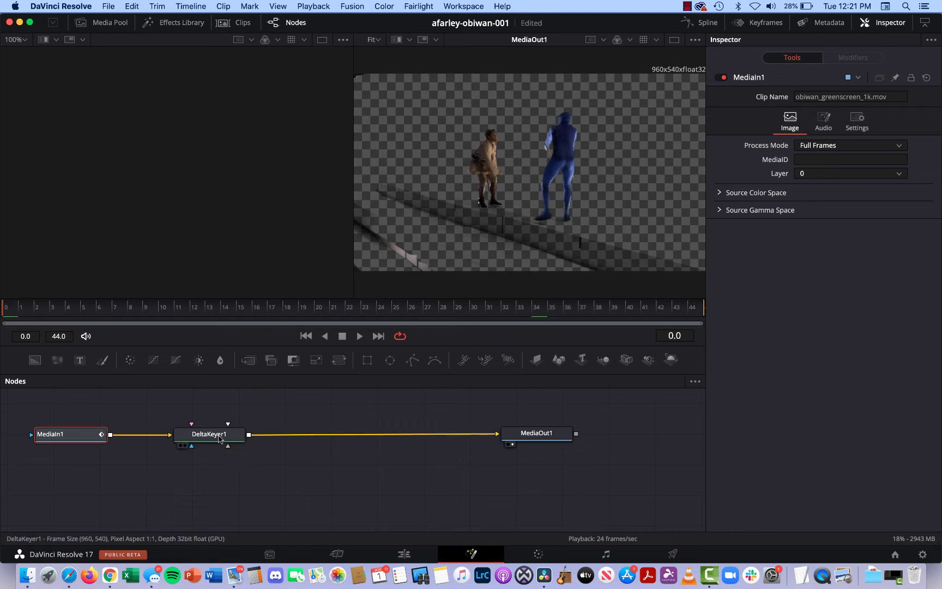
Add a Polygon mask node to DeltaKeyer1 and place it directly above the keyer's effect mask input
click(206, 438)
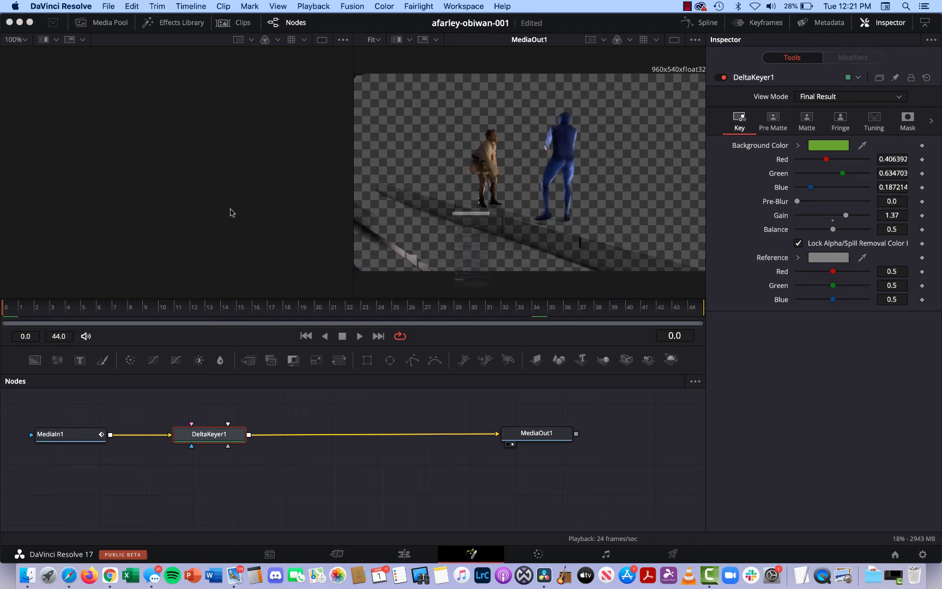
key(shift+space)
key(BackSpace)
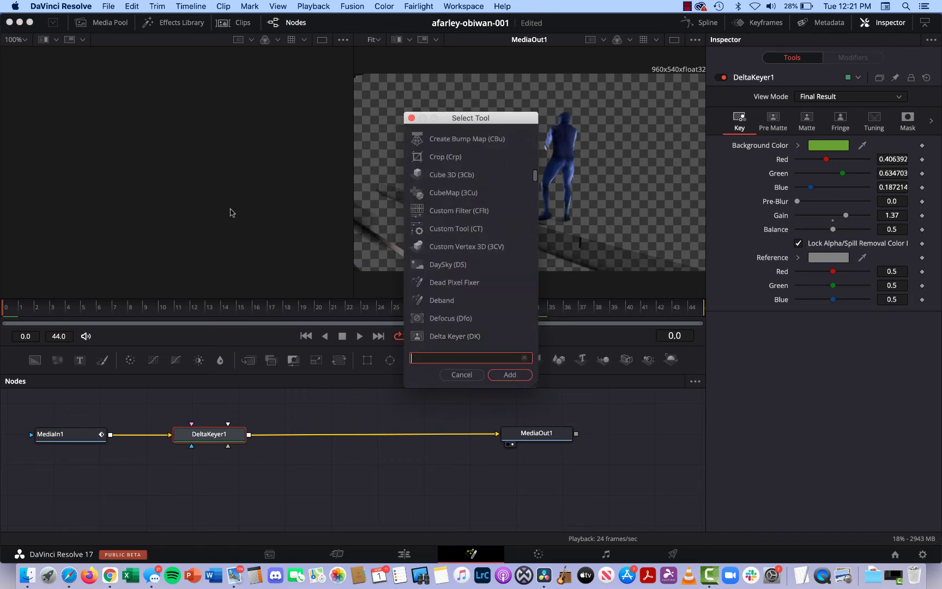
text(poly)
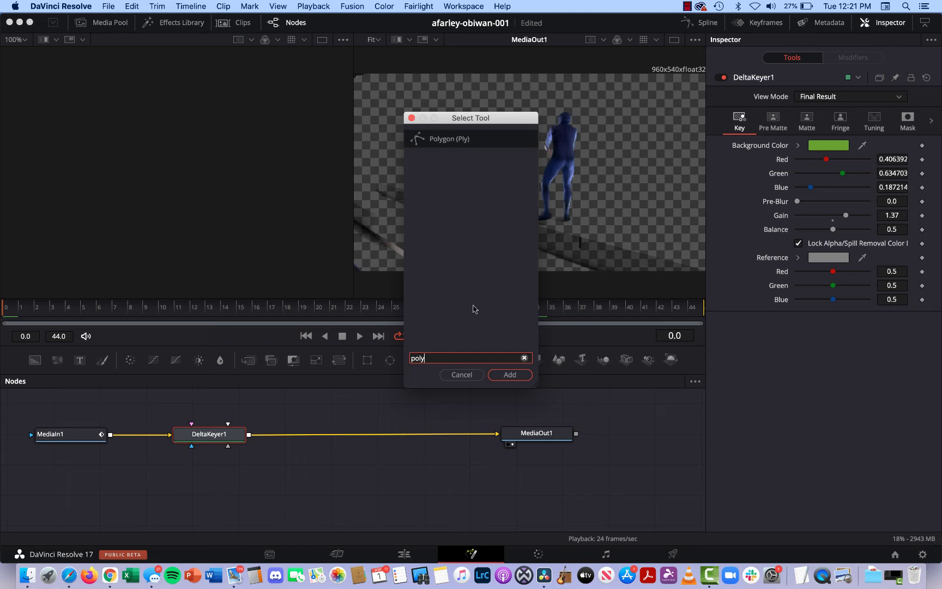
click(509, 375)
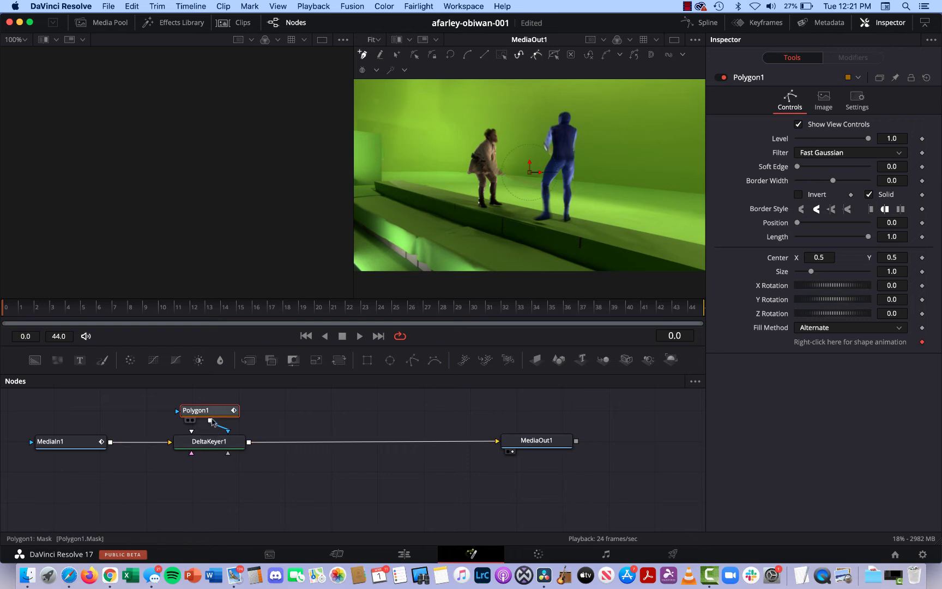
drag(212, 411, 231, 411)
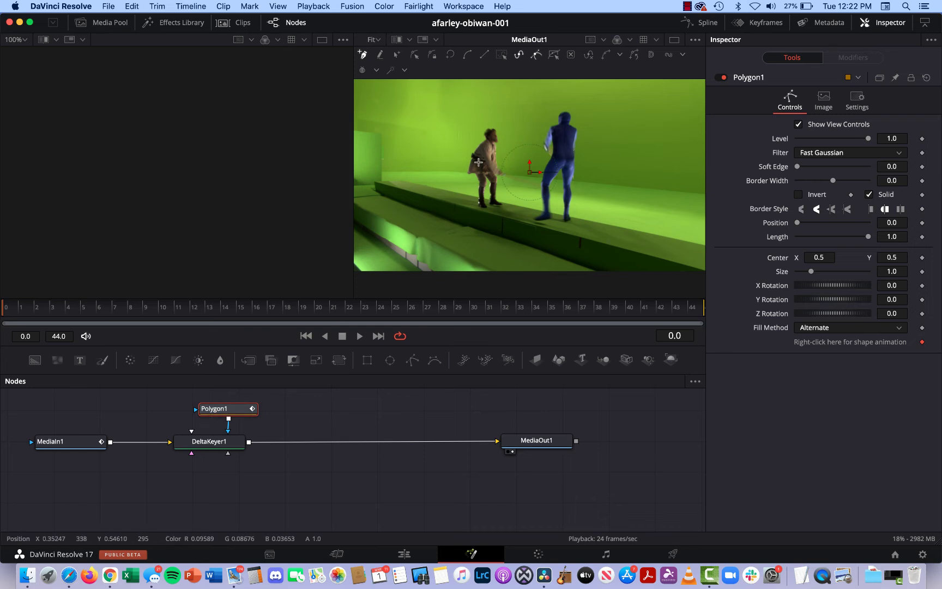
Draw a closed five-point polygon mask around the brown-robed fighter, keeping the blue-suited one outside it
click(510, 109)
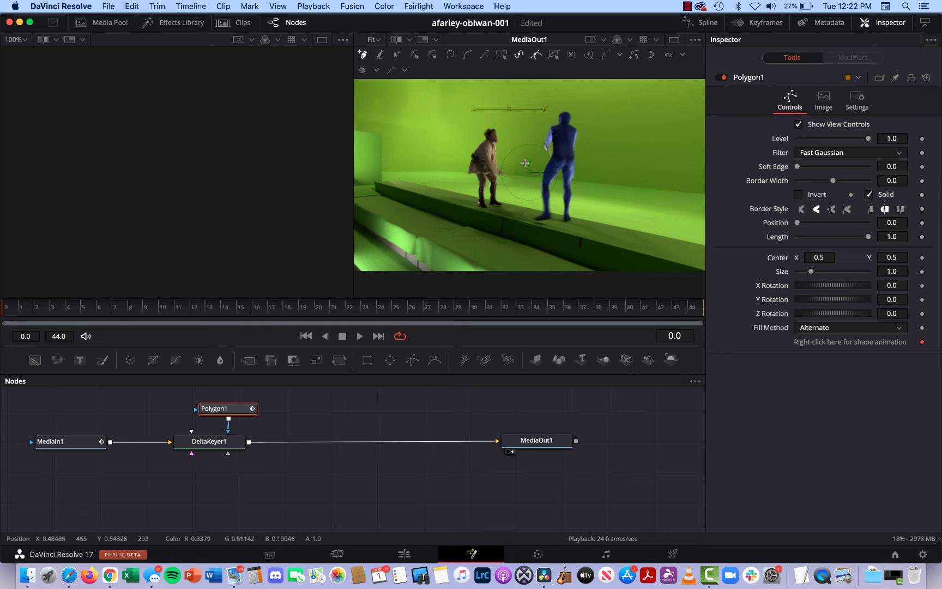
click(525, 163)
click(515, 219)
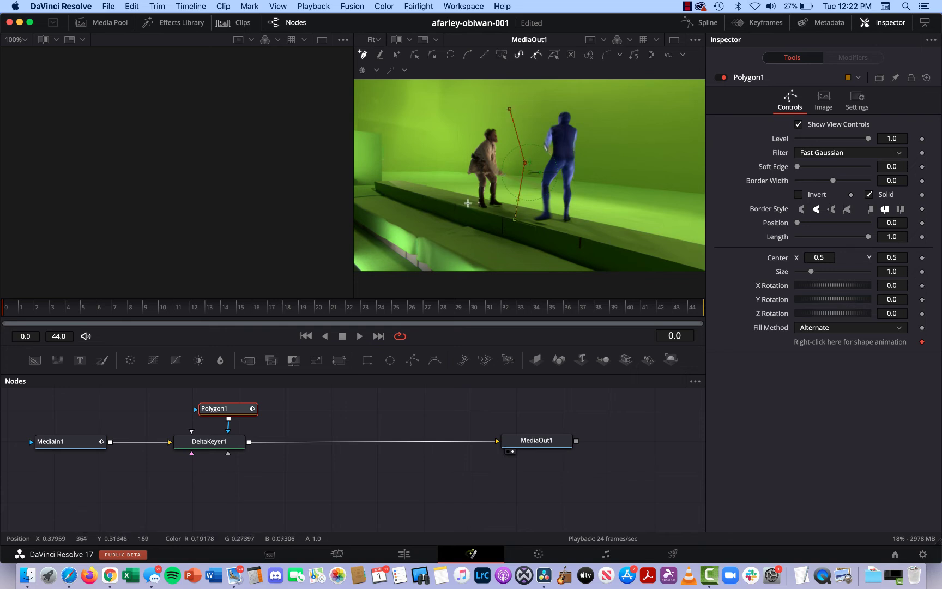
click(433, 199)
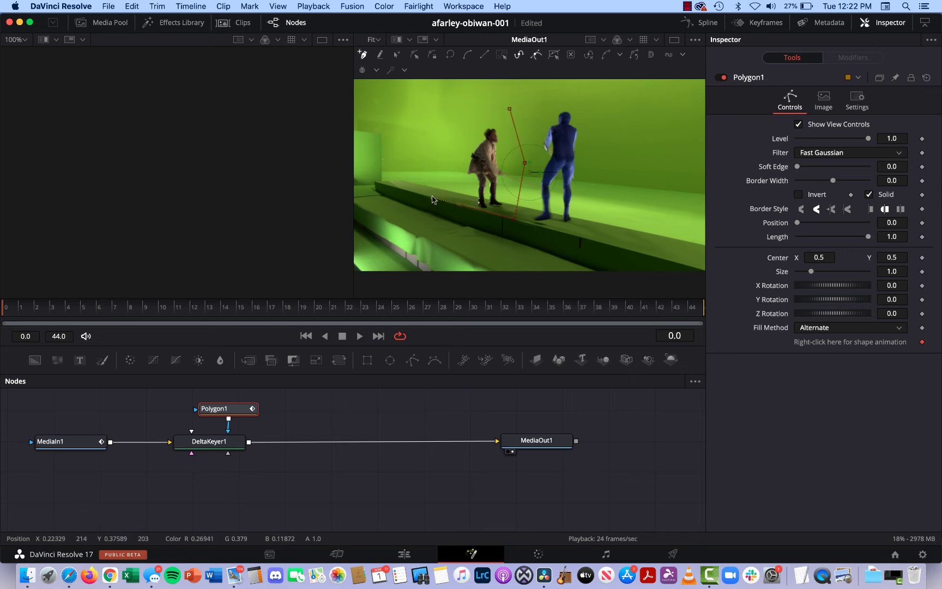
click(448, 138)
click(510, 110)
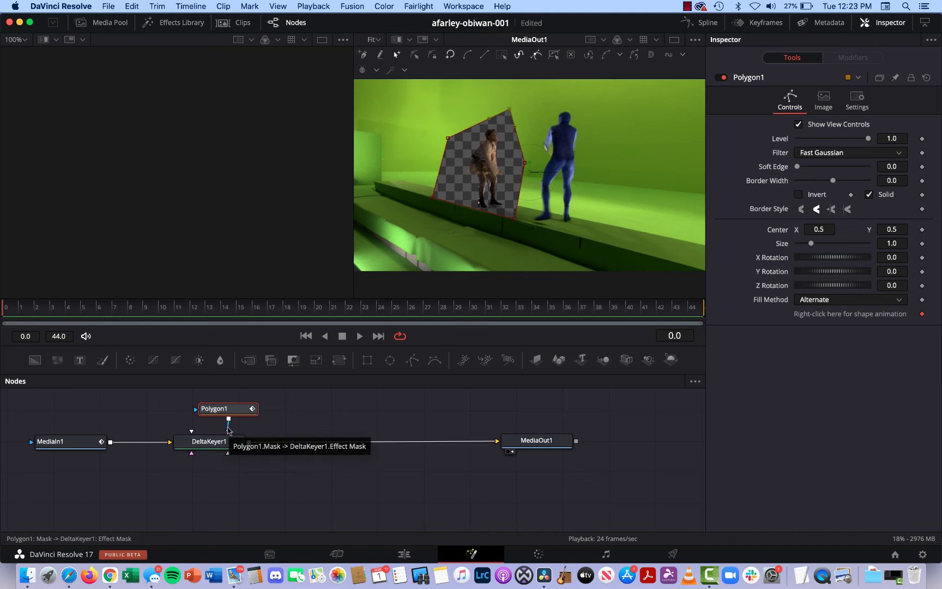
Reconnect Polygon1 from DeltaKeyer1's effect mask input to its garbage matte input and position the node below the keyer
drag(228, 431, 229, 456)
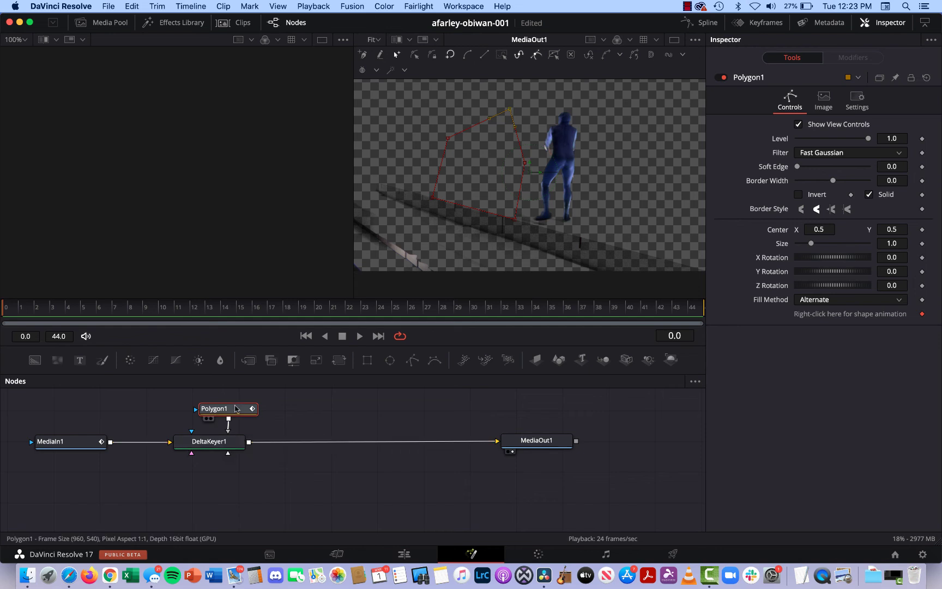
drag(233, 410, 232, 501)
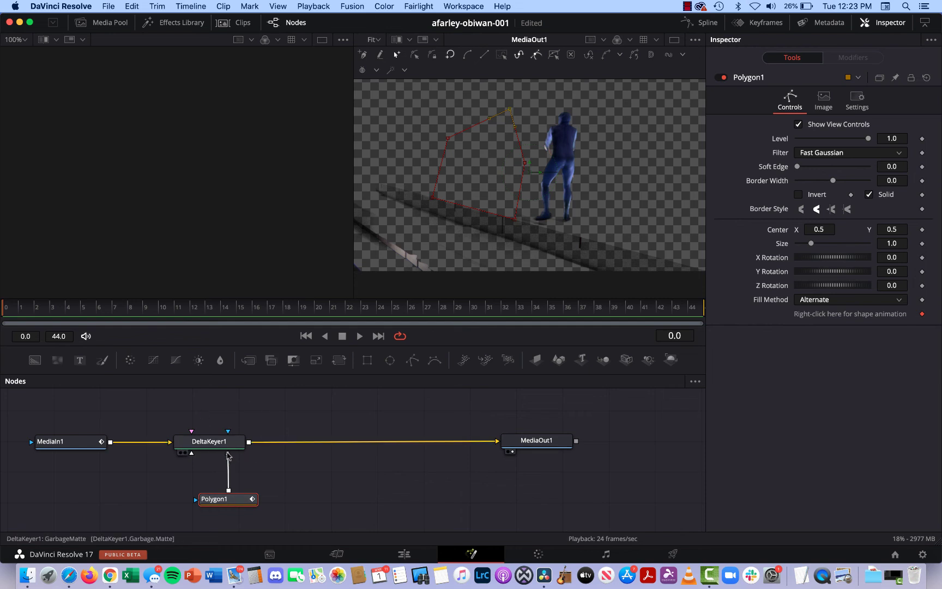
mouse_move(234, 501)
mouse_down()
mouse_move(221, 484)
mouse_move(233, 499)
mouse_up()
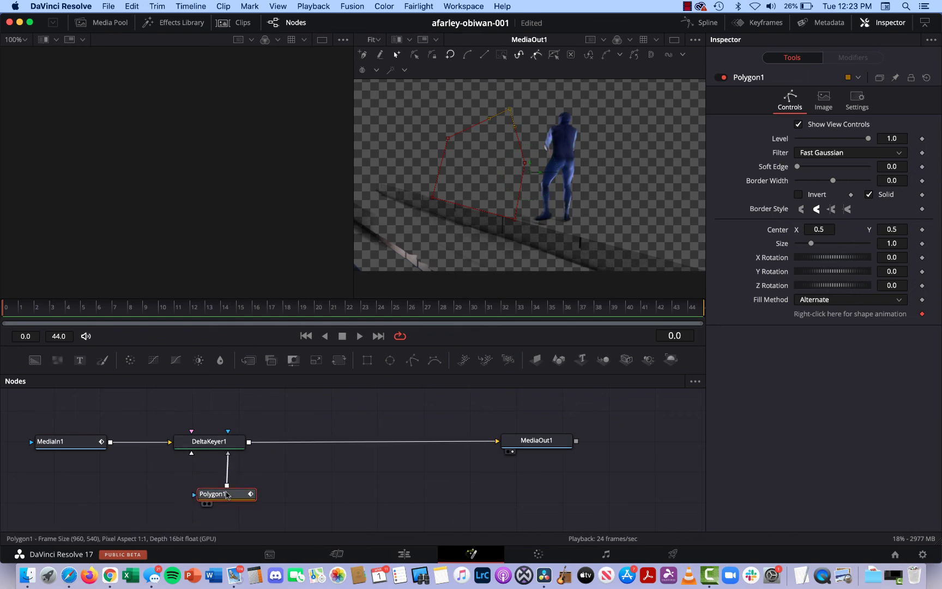
drag(229, 496, 190, 487)
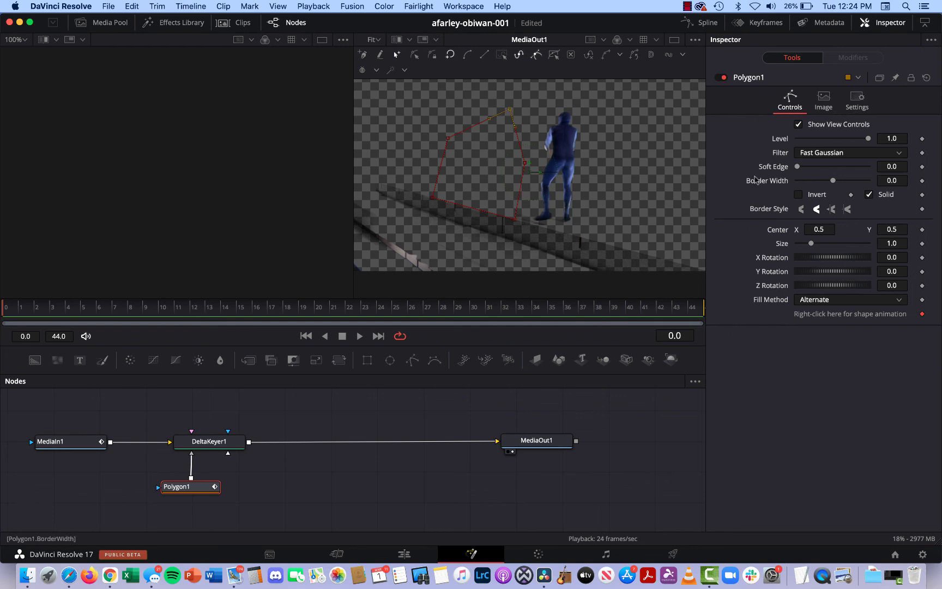
Invert the Polygon1 mask and return to the Edit page to check the composite at the timeline start
click(799, 195)
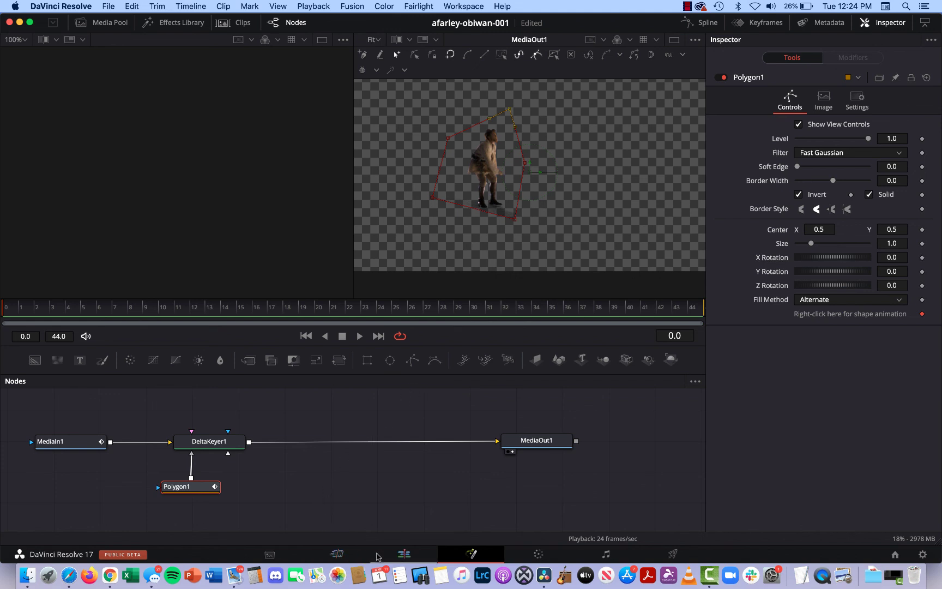
click(404, 554)
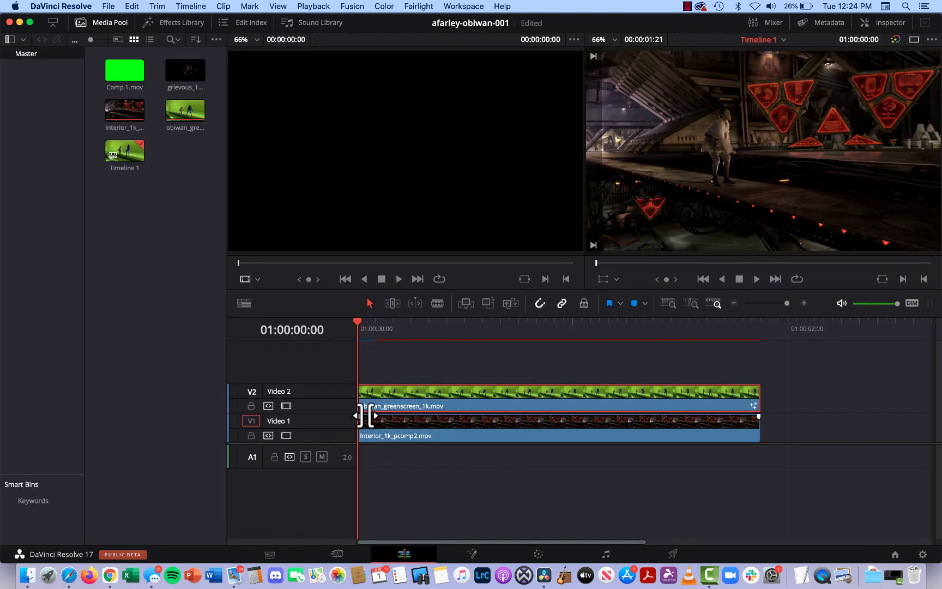
mouse_move(384, 332)
mouse_down()
mouse_move(702, 371)
mouse_move(528, 361)
mouse_move(370, 336)
mouse_up()
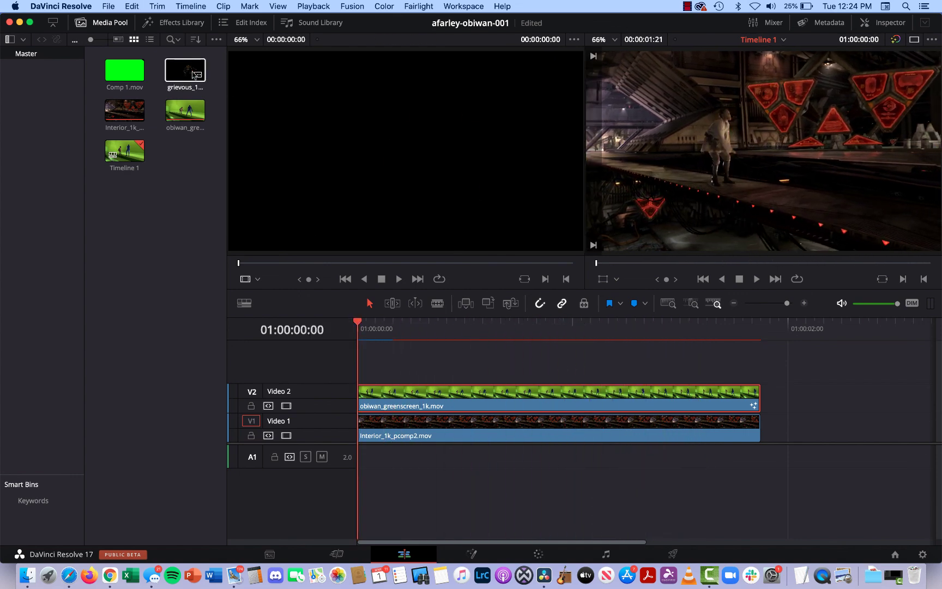
Place grievous_1k.mov on a new Video 3 track above the keyed clip and scrub the opening frames
drag(186, 70, 353, 368)
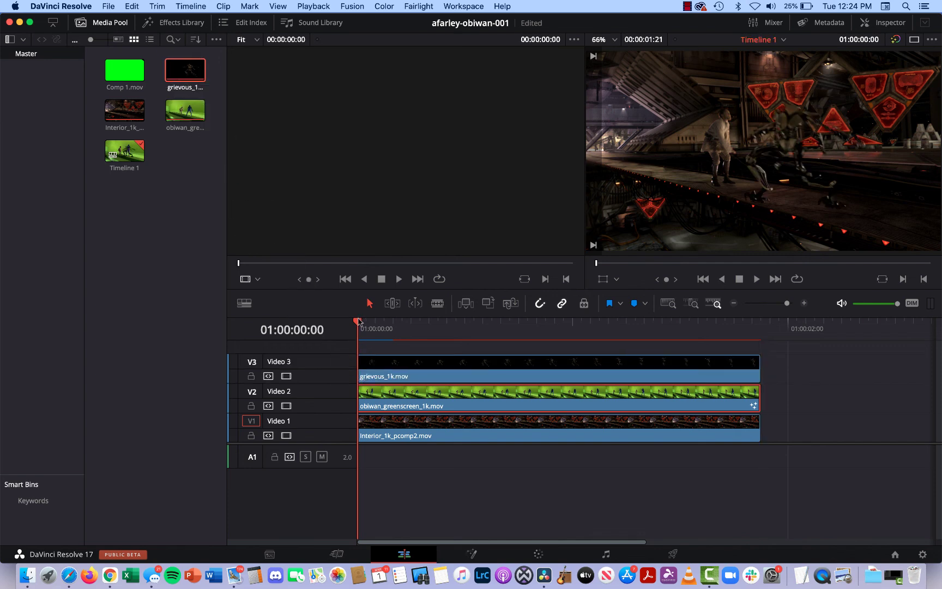
mouse_move(358, 322)
mouse_down()
mouse_move(611, 359)
mouse_move(762, 360)
mouse_move(492, 357)
mouse_move(383, 349)
mouse_move(484, 341)
mouse_move(673, 360)
mouse_move(741, 347)
mouse_move(360, 345)
mouse_move(734, 343)
mouse_move(366, 330)
mouse_up()
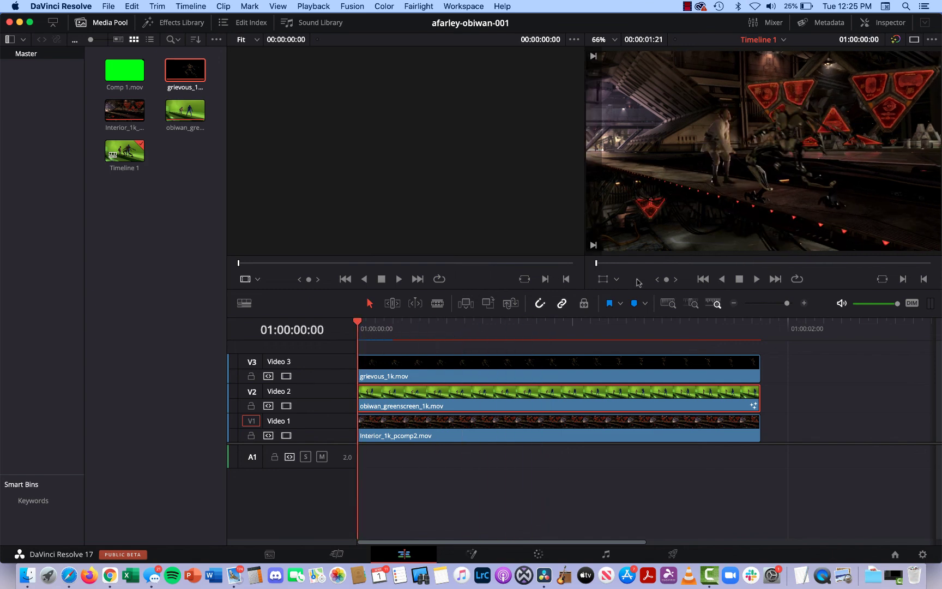